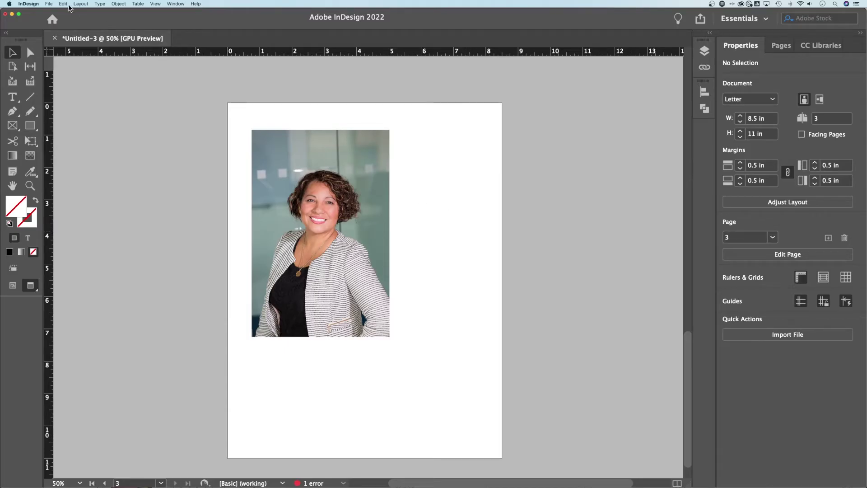
# Dismiss the File menu and select the portrait photo frame on page 3
pyautogui.click(49, 4)
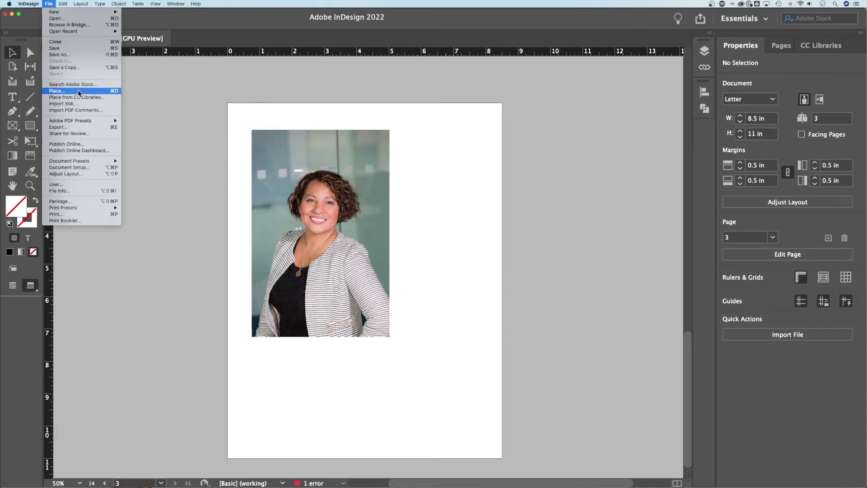
pyautogui.click(460, 258)
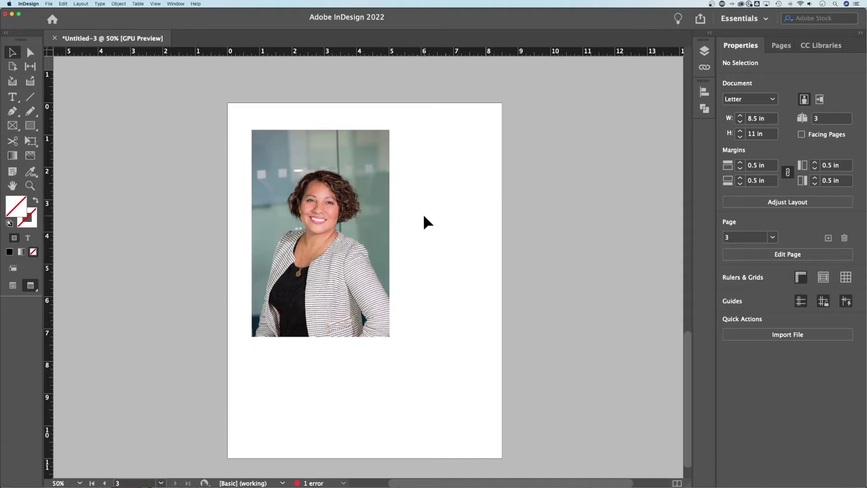
pyautogui.click(320, 231)
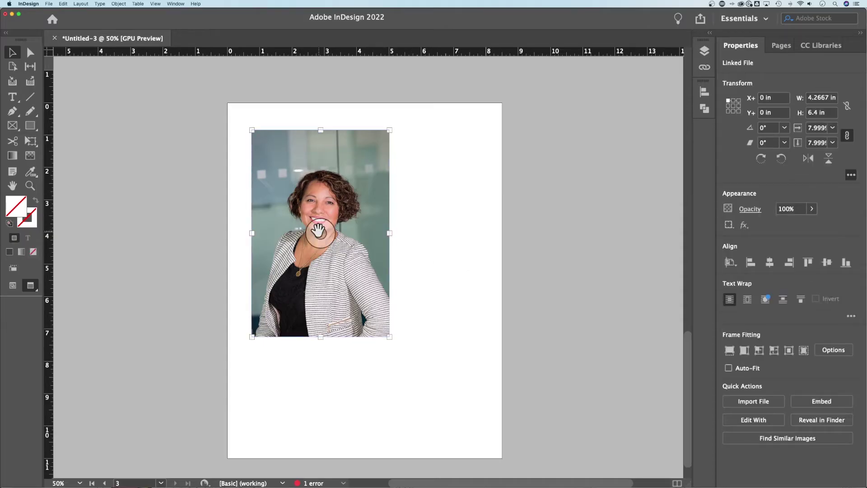
pyautogui.click(418, 220)
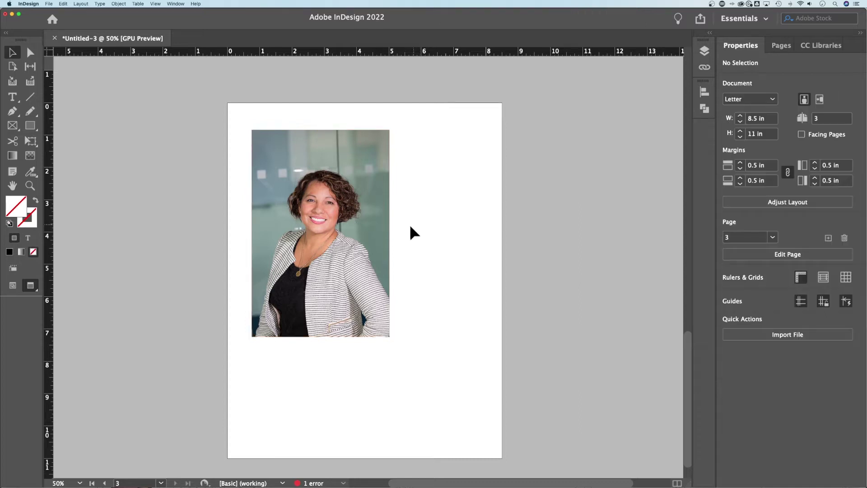
pyautogui.click(365, 221)
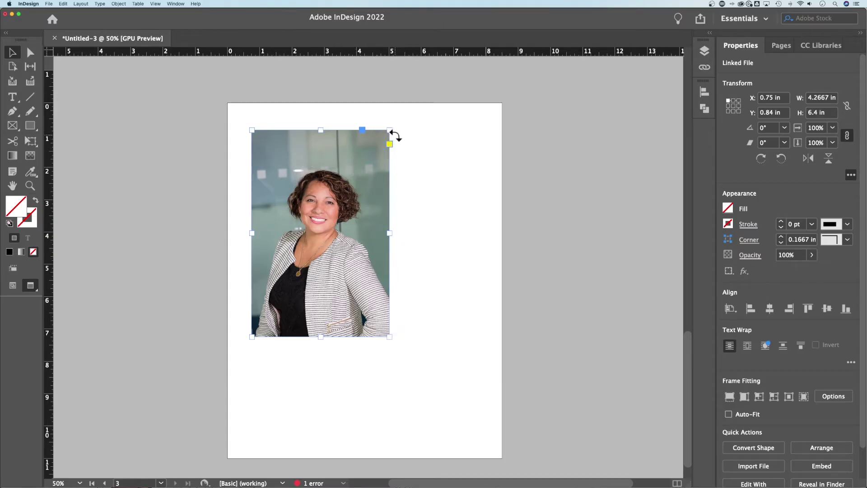
# Crop the portrait frame shorter from the bottom and move the photo higher inside it
pyautogui.moveTo(321, 337); pyautogui.dragTo(320, 267)
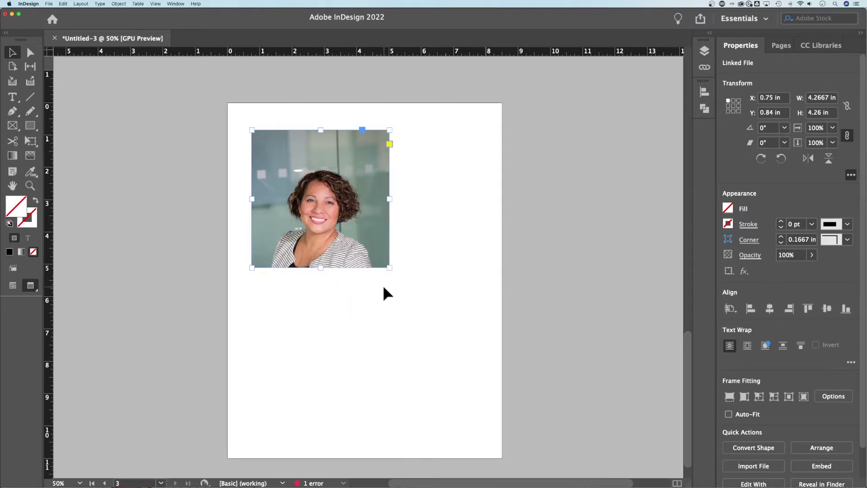
pyautogui.moveTo(321, 199)
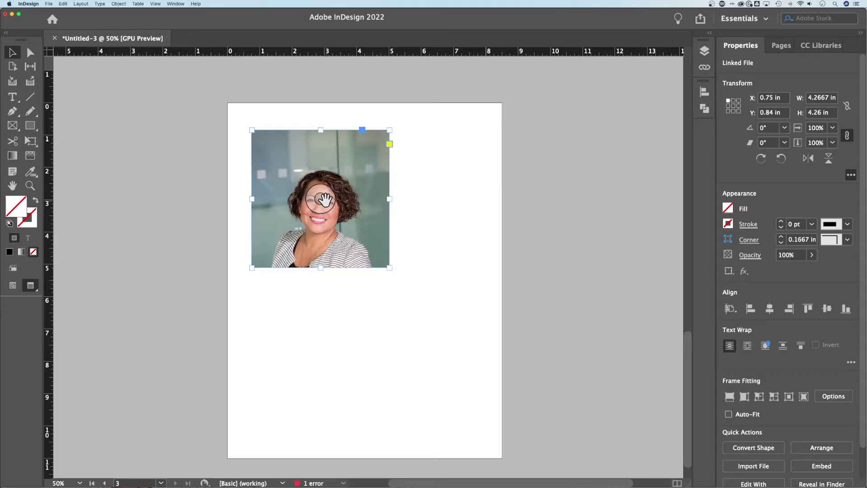
pyautogui.click(322, 199)
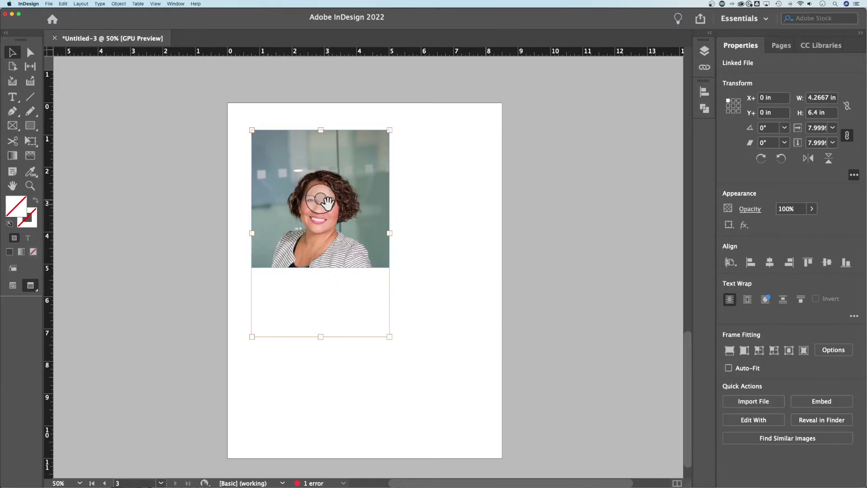
pyautogui.moveTo(327, 207); pyautogui.dragTo(328, 180)
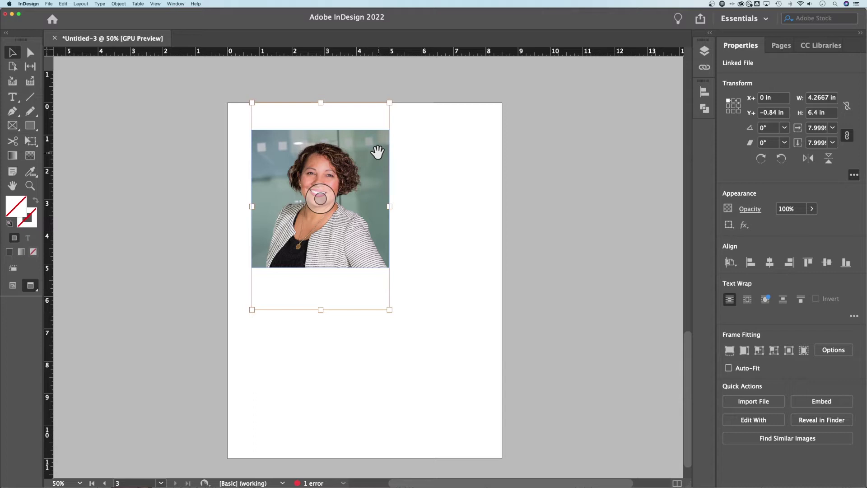
pyautogui.click(398, 212)
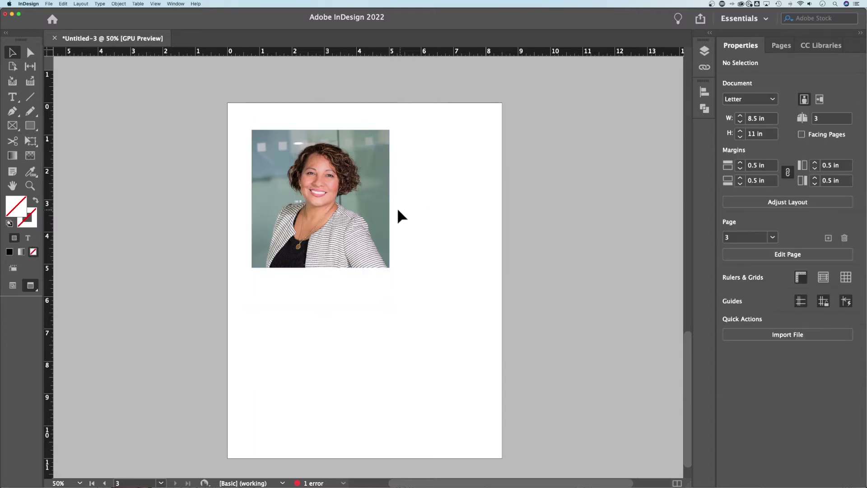
pyautogui.click(377, 226)
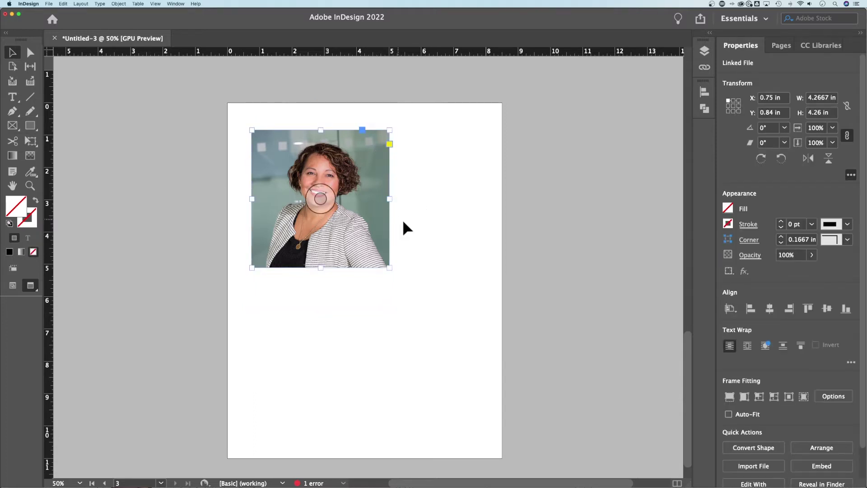
# Reshape the frame into a 6.94 × 2.06 in banner and Fill Frame Proportionally
pyautogui.moveTo(389, 266); pyautogui.dragTo(476, 196)
pyautogui.rightClick(390, 165)
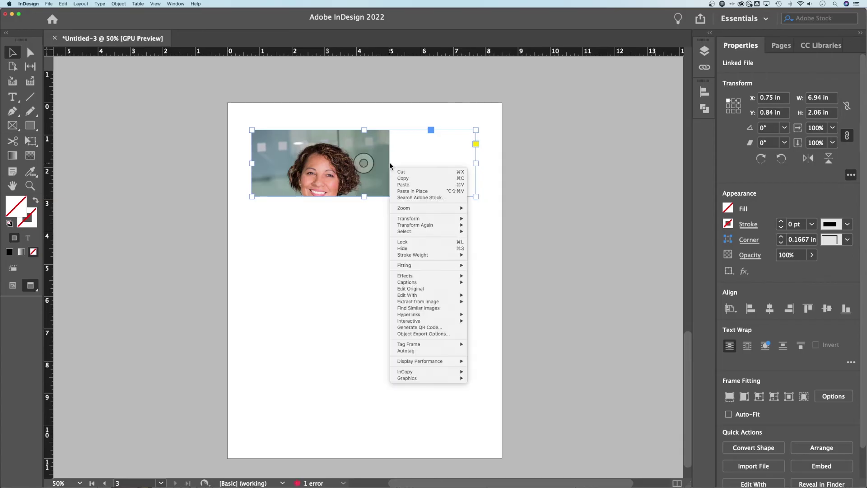
pyautogui.moveTo(419, 265)
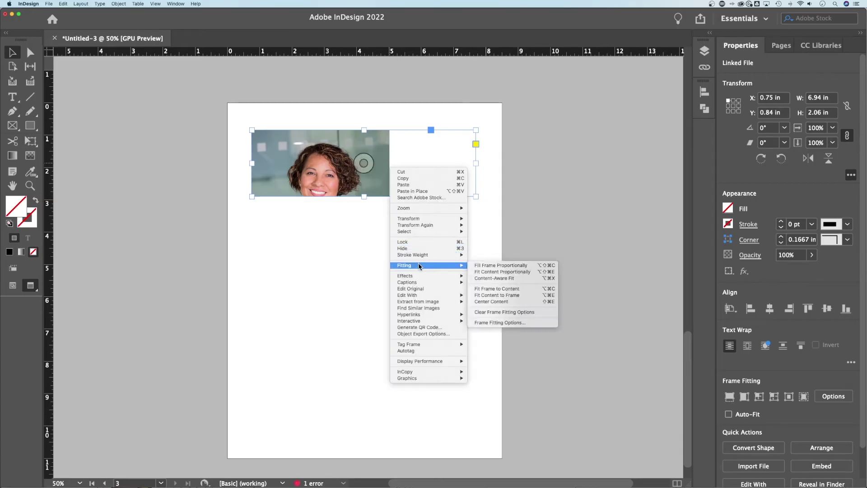
pyautogui.click(505, 268)
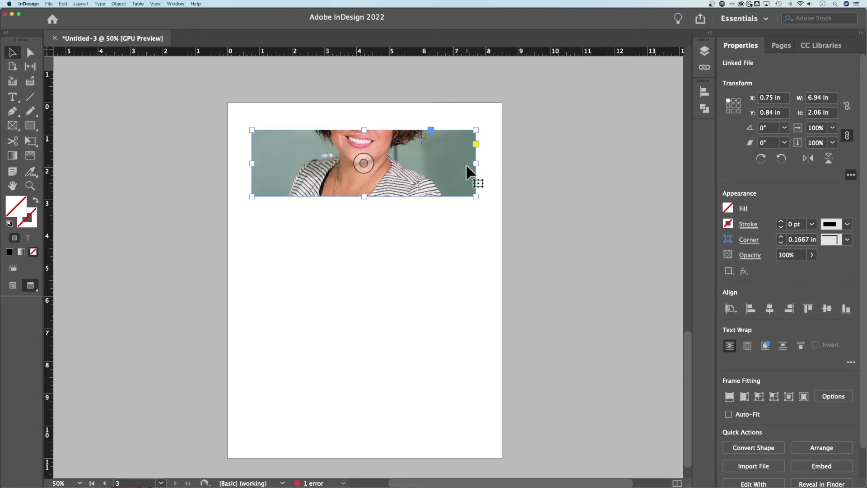
# Move the photo down inside the banner so her face is centred
pyautogui.click(363, 163)
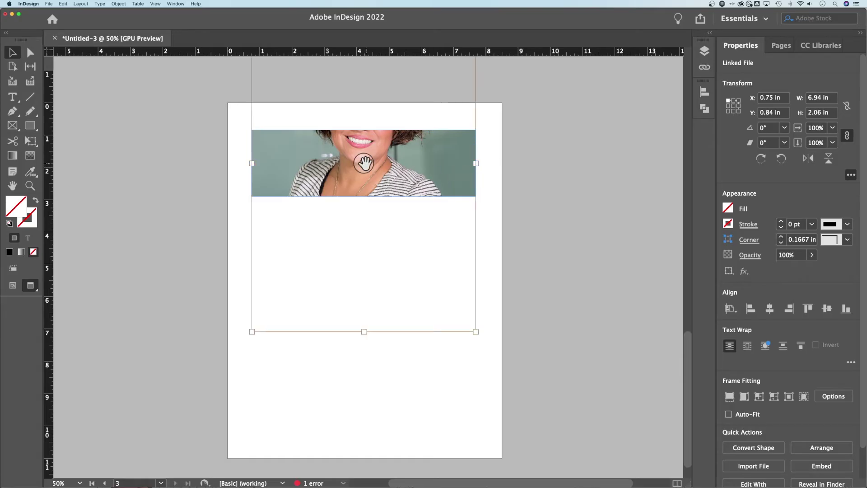
pyautogui.moveTo(366, 164)
pyautogui.mouseDown()
pyautogui.moveTo(364, 188)
pyautogui.moveTo(366, 171)
pyautogui.mouseUp()
pyautogui.click(484, 190)
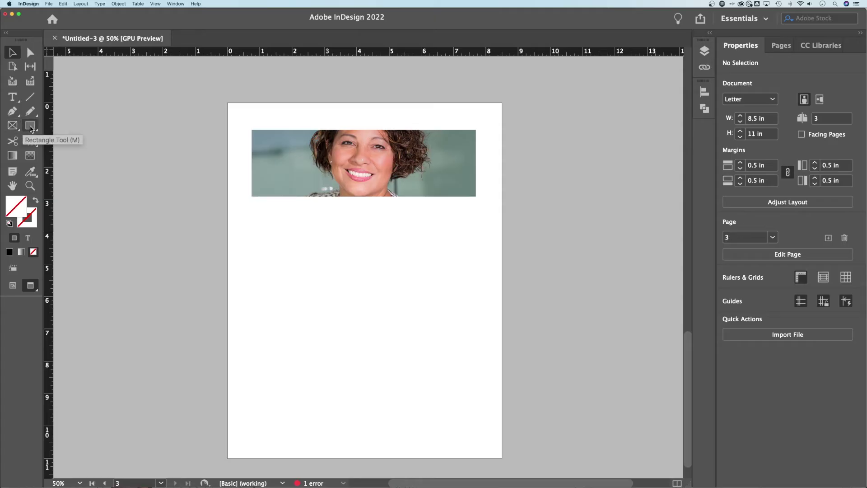
# Draw a circle on the lower part of the page and move it up and left
pyautogui.moveTo(31, 129); pyautogui.dragTo(83, 149)
pyautogui.moveTo(317, 272); pyautogui.dragTo(442, 398)
pyautogui.press('v')
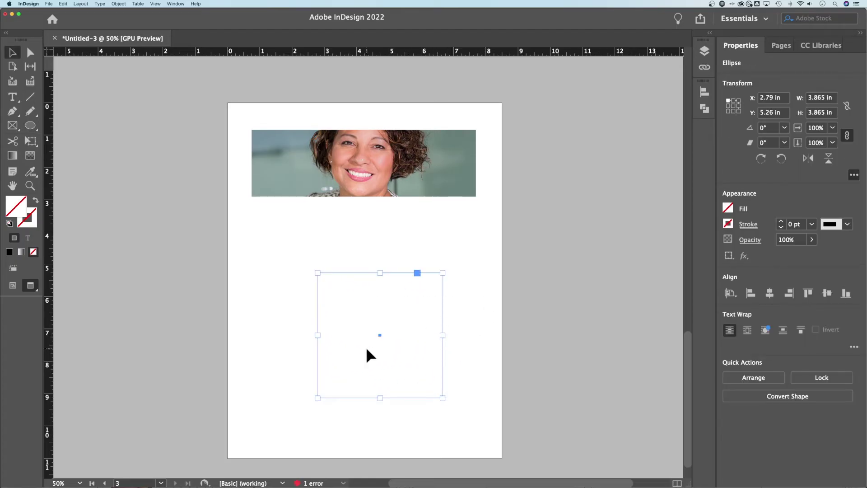
pyautogui.moveTo(403, 290); pyautogui.dragTo(400, 266)
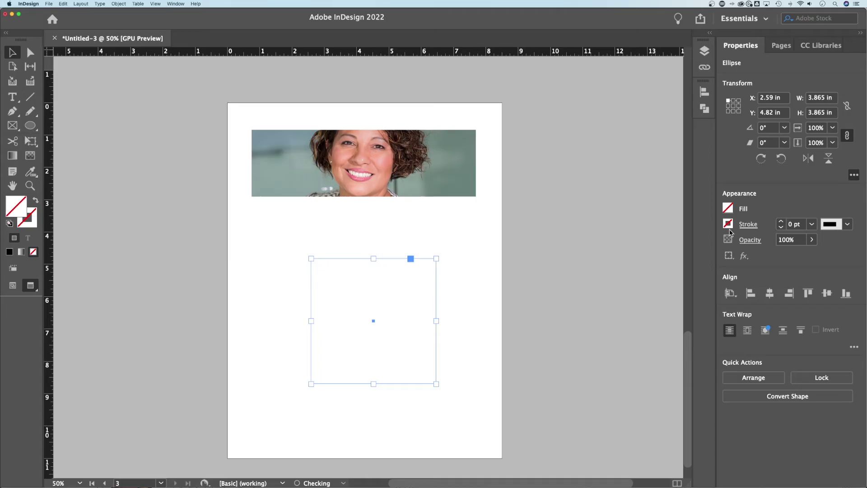
# Give the circle a 1 pt stroke weight
pyautogui.click(799, 224)
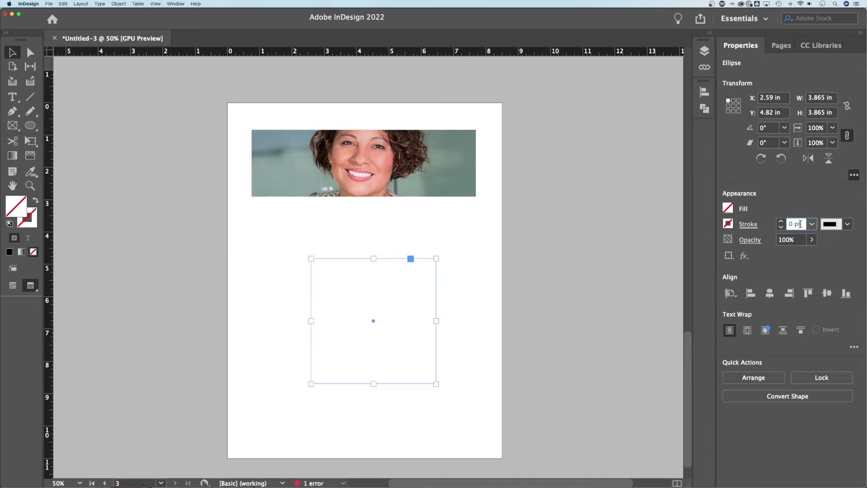
pyautogui.write('1')
pyautogui.press('Return')
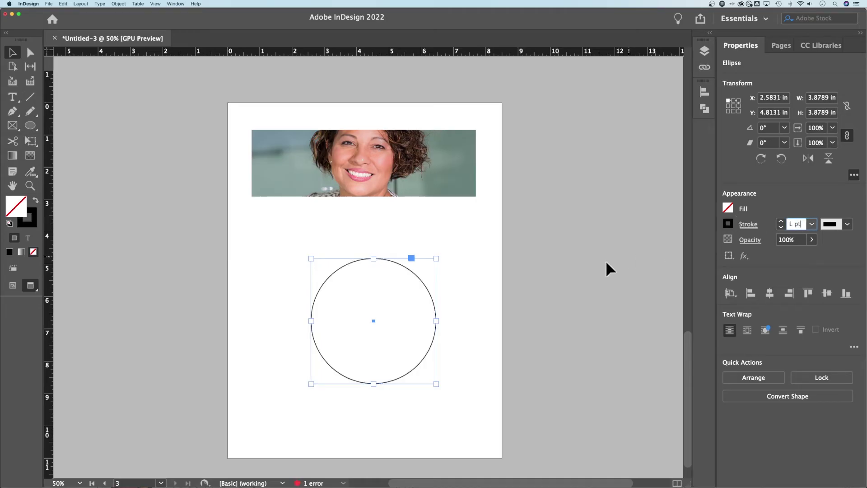
# Nudge the circle slightly up and left to about 2.125, 4.46 in
pyautogui.click(454, 281)
pyautogui.click(423, 283)
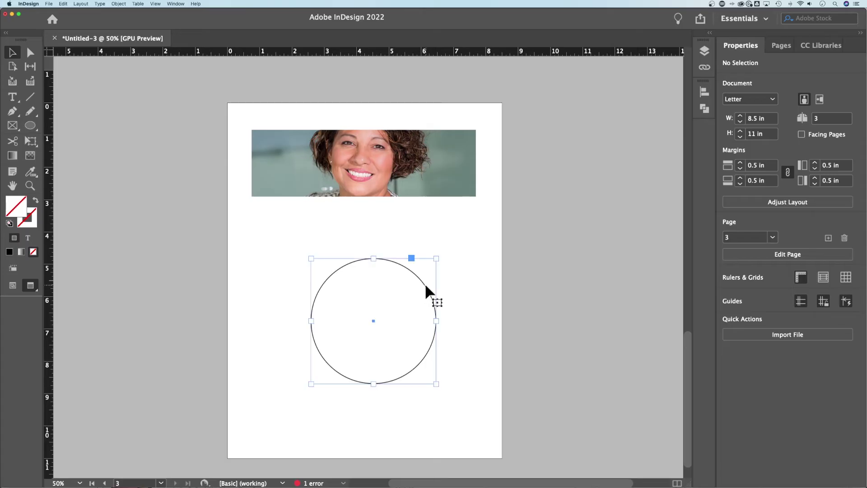
pyautogui.moveTo(425, 283); pyautogui.dragTo(409, 271)
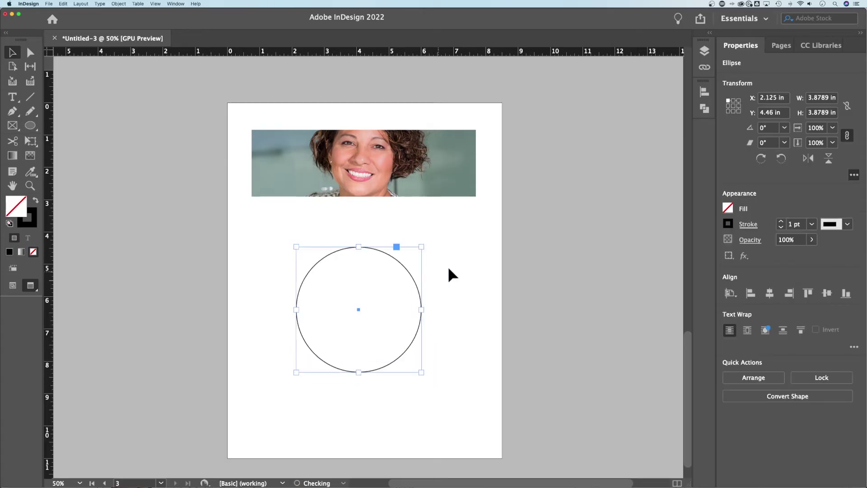
pyautogui.click(389, 165)
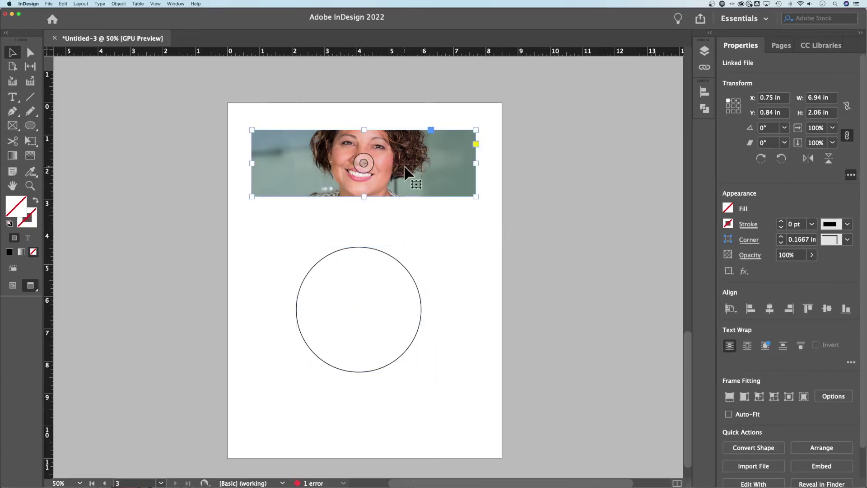
pyautogui.click(366, 270)
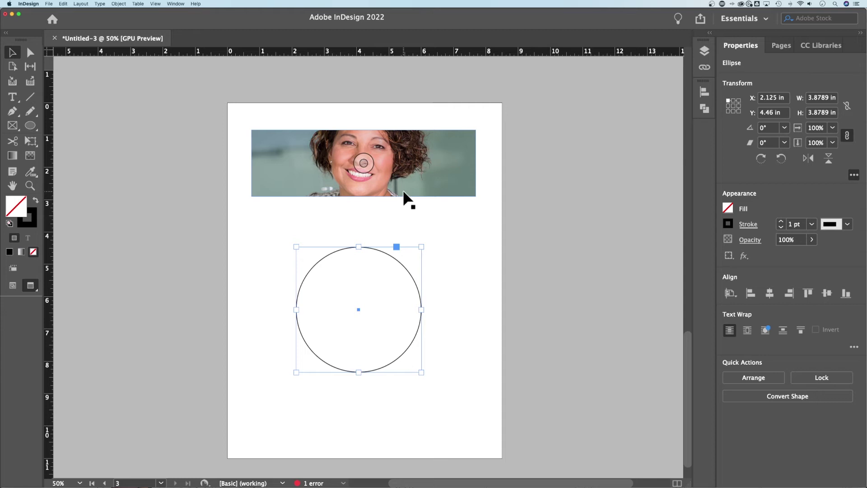
# Copy the portrait image from the banner frame
pyautogui.click(363, 162)
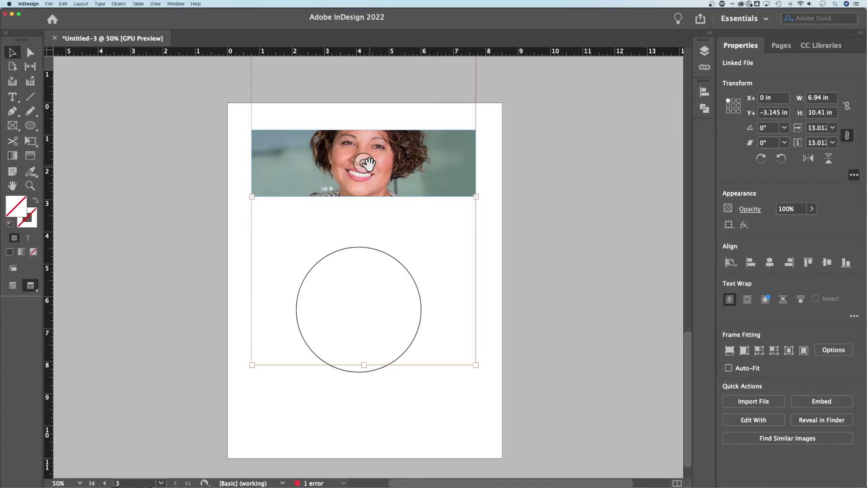
pyautogui.rightClick(368, 167)
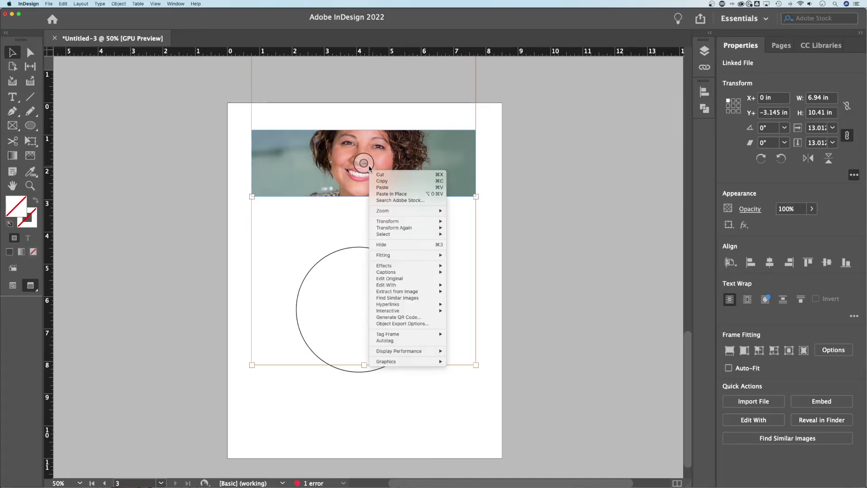
pyautogui.click(387, 181)
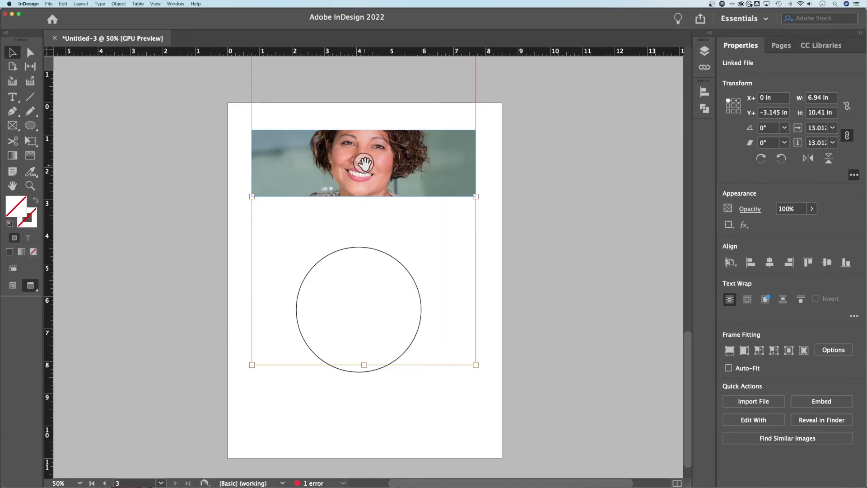
# Paste the copied portrait into the circle with Paste Into
pyautogui.click(396, 256)
pyautogui.click(397, 257)
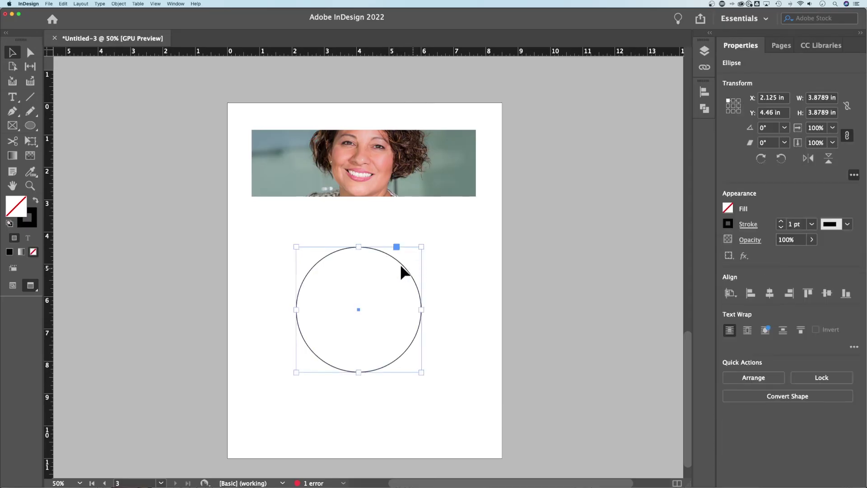
pyautogui.rightClick(403, 263)
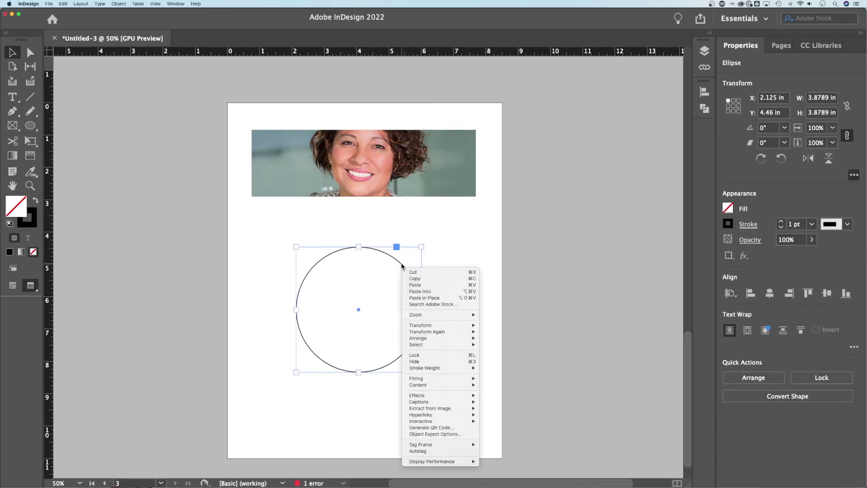
pyautogui.click(436, 291)
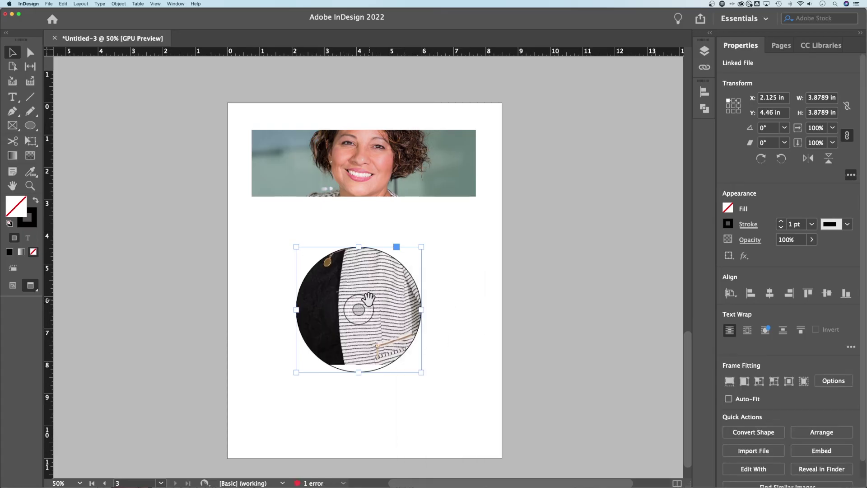
# Scale the portrait in the circle down to 7.627% and centre her face and shoulders
pyautogui.click(368, 299)
pyautogui.moveTo(358, 321); pyautogui.dragTo(354, 371)
pyautogui.moveTo(358, 309); pyautogui.dragTo(366, 345)
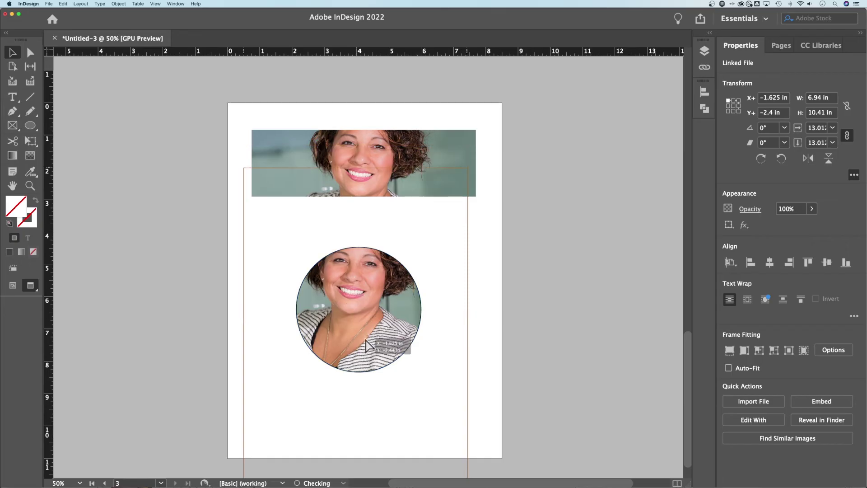
pyautogui.moveTo(466, 169); pyautogui.dragTo(422, 277)
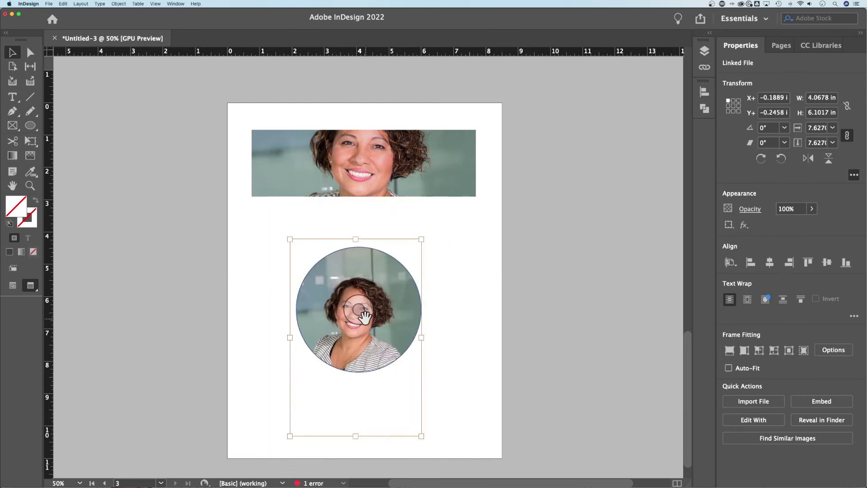
pyautogui.moveTo(364, 316); pyautogui.dragTo(363, 302)
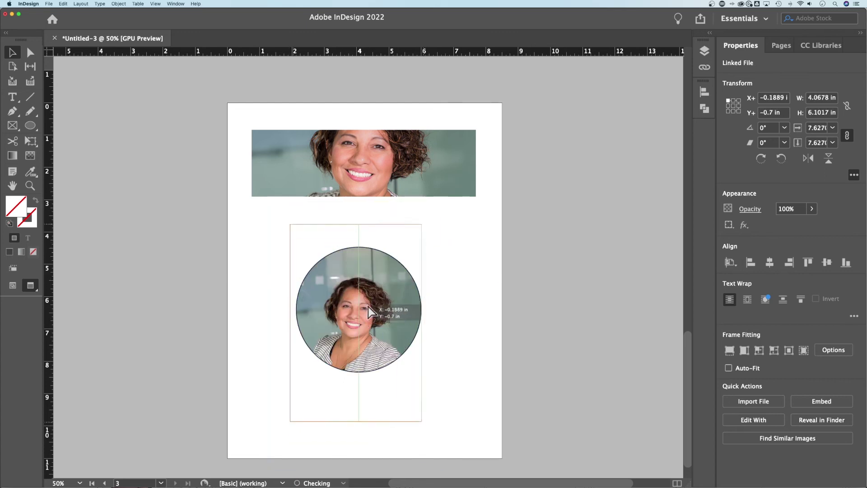
pyautogui.click(465, 300)
pyautogui.click(421, 302)
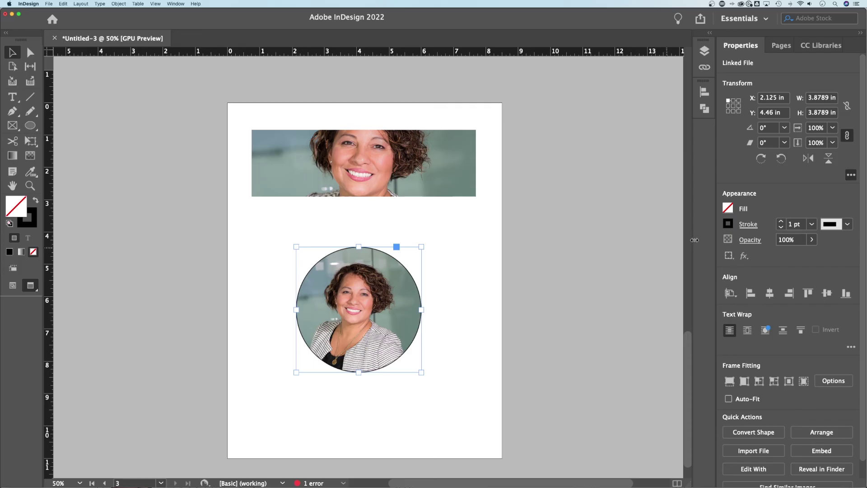
# Set the circular frame's stroke weight to 0 pt and deselect everything
pyautogui.click(794, 224)
pyautogui.write('0')
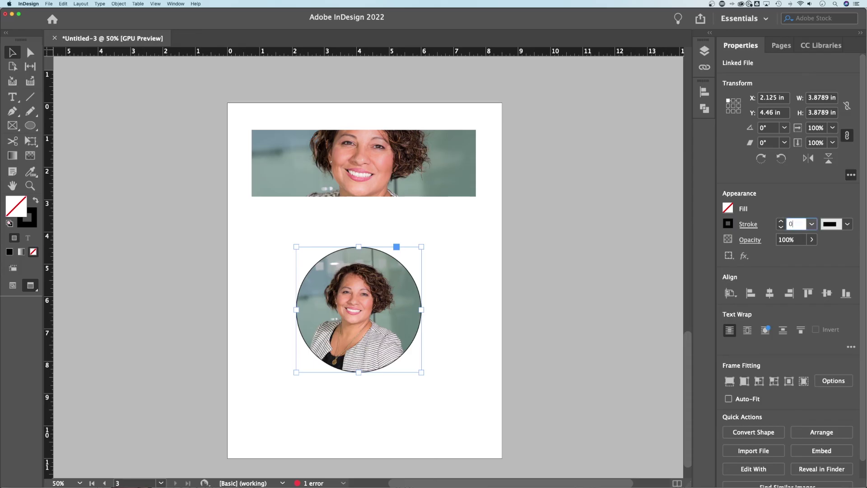
pyautogui.press('Return')
pyautogui.click(433, 312)
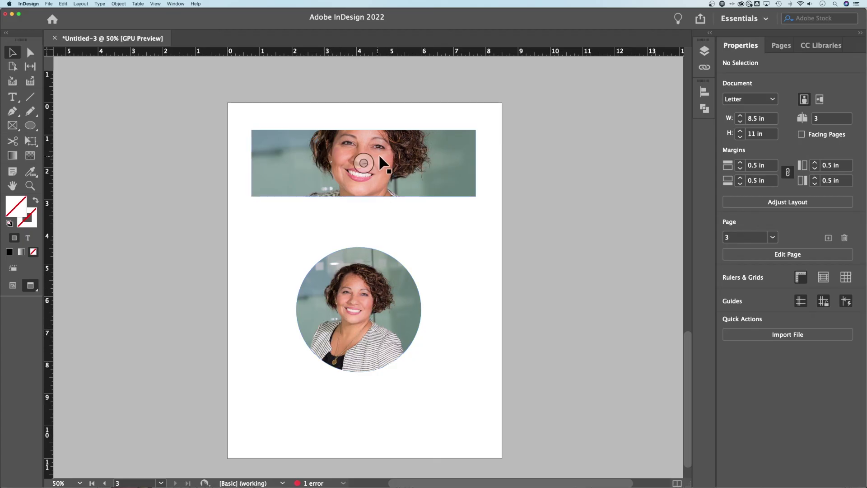
pyautogui.click(413, 174)
pyautogui.click(479, 221)
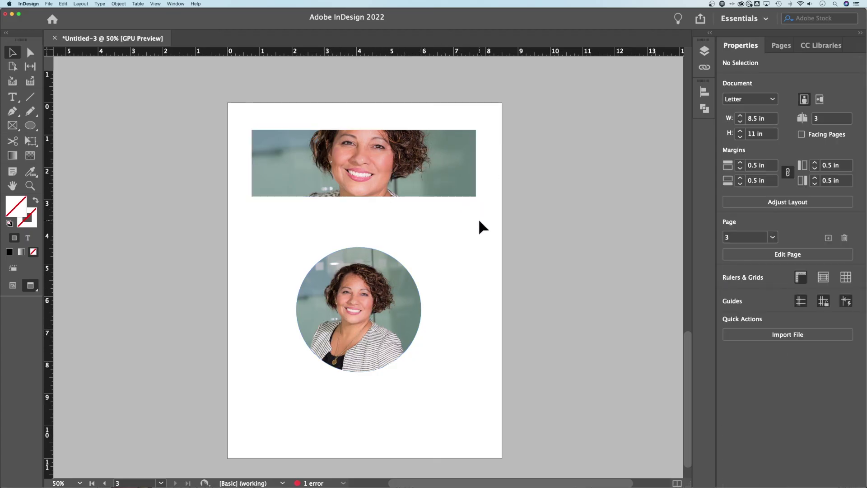